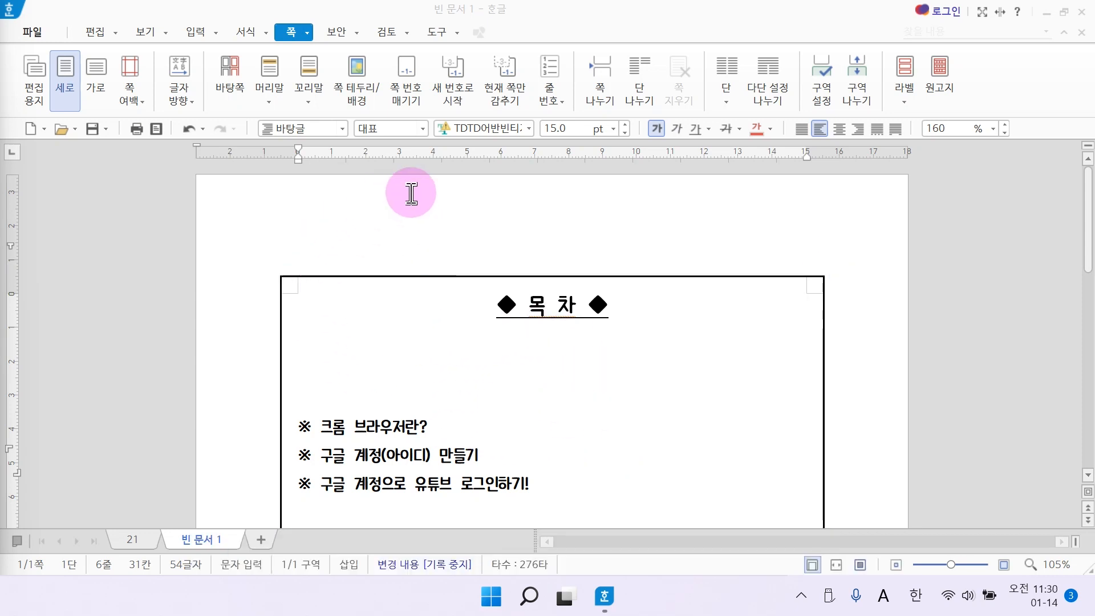
# Look through the example document 21.hwp to examine the header and footer on its pages.
pyautogui.click(384, 223)
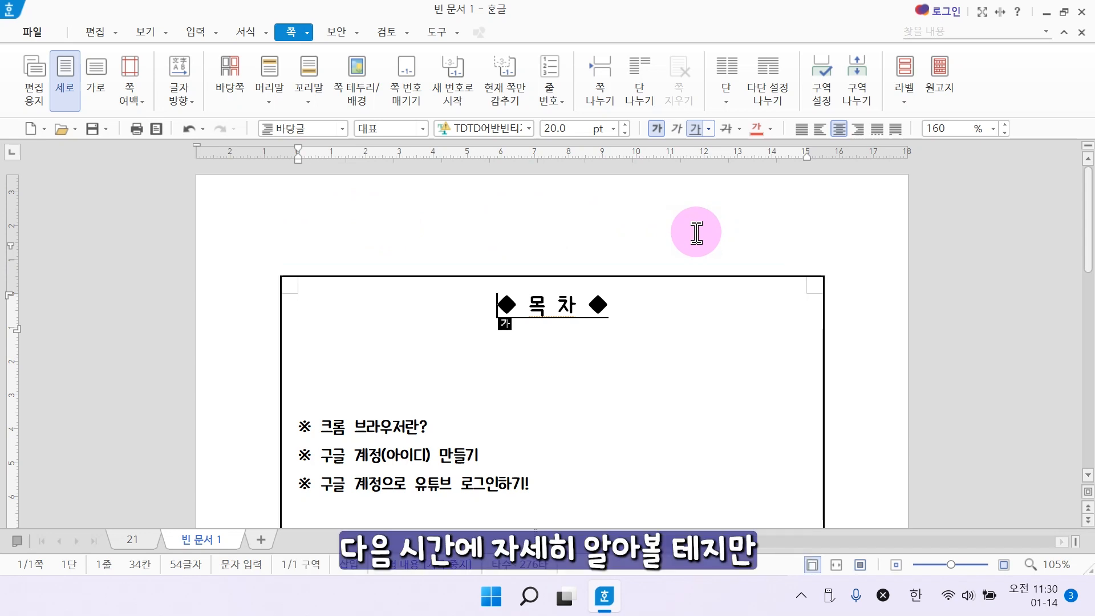
pyautogui.press('F7')
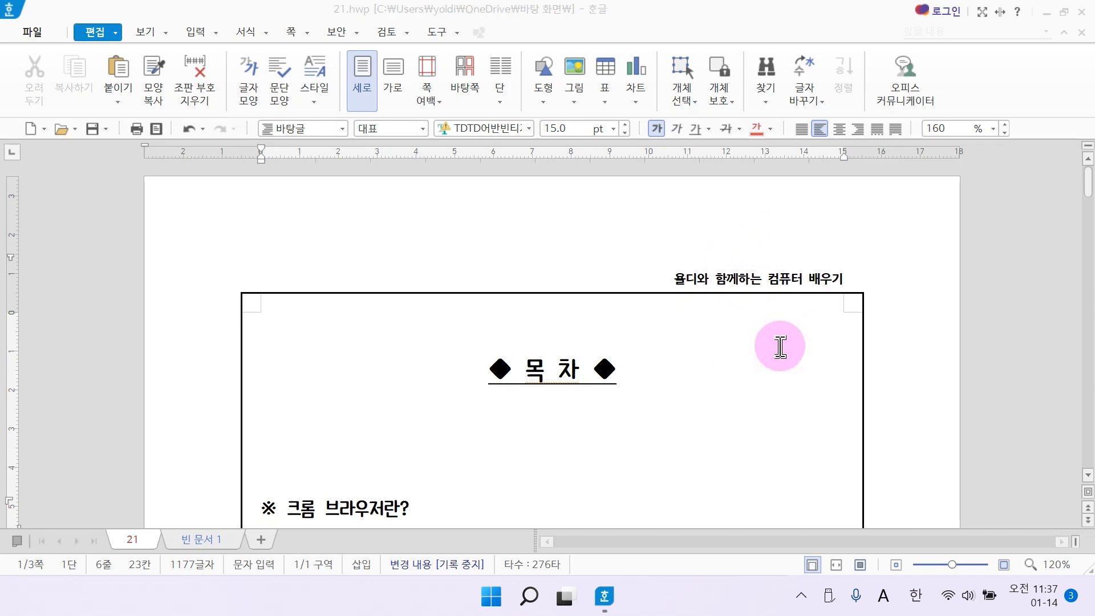
pyautogui.scroll(-10, 774, 366)
pyautogui.scroll(-3, 775, 366)
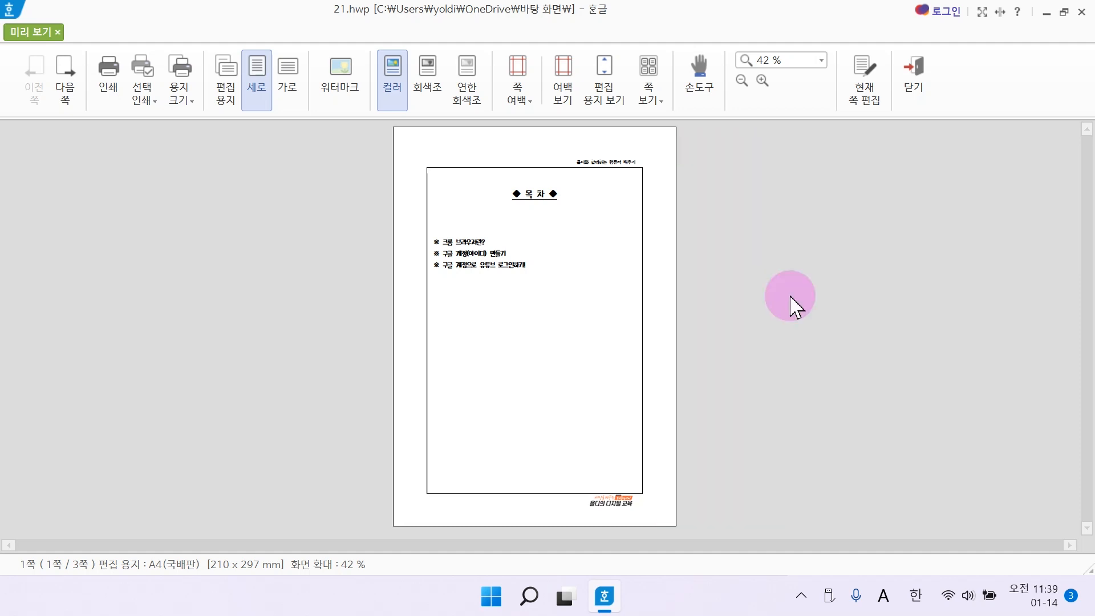
pyautogui.press('F7')
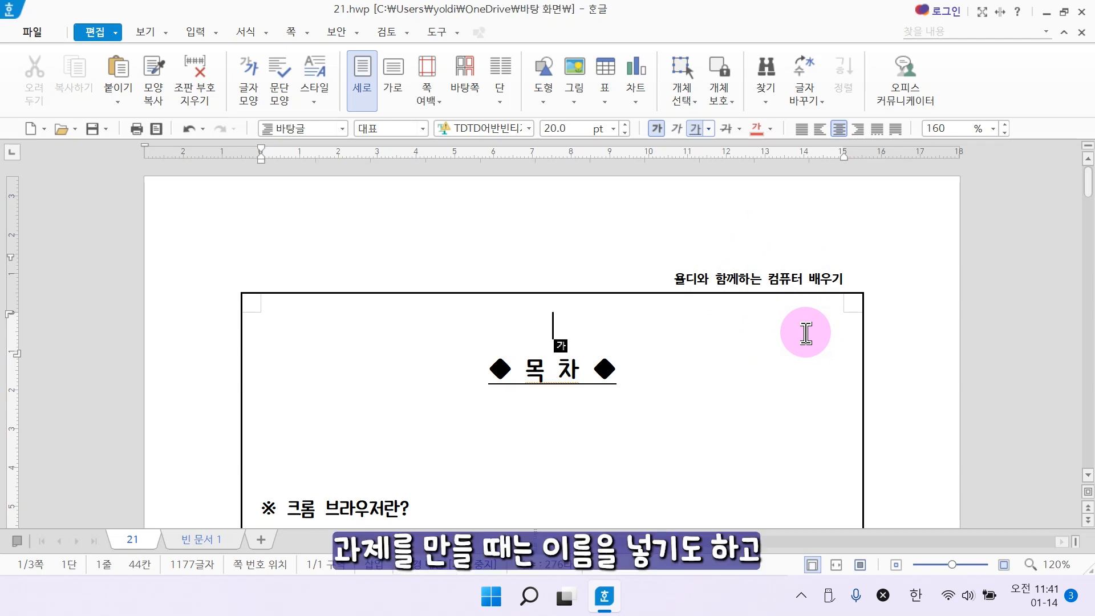
pyautogui.scroll(-10, 844, 365)
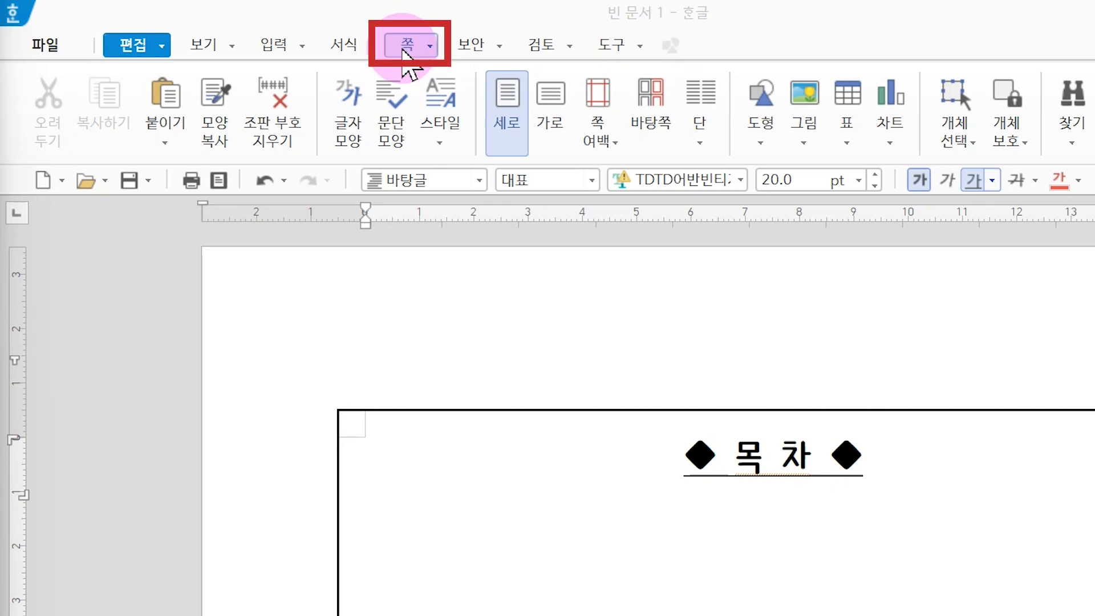
# Add a top header for both odd and even pages to the blank document using the (모양 없음) style.
pyautogui.click(405, 52)
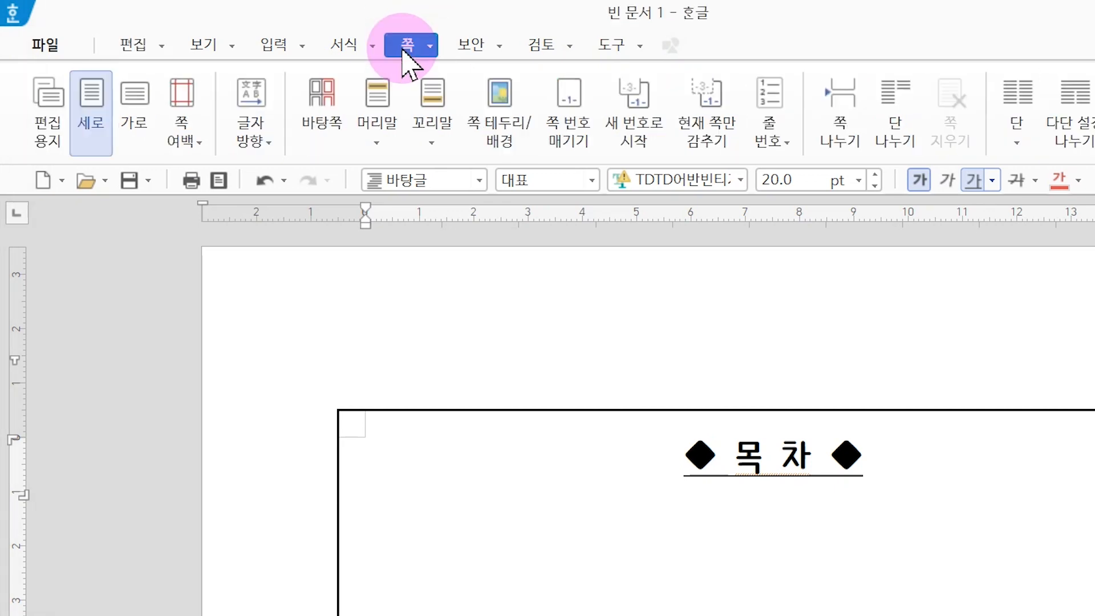
pyautogui.click(381, 150)
pyautogui.click(378, 174)
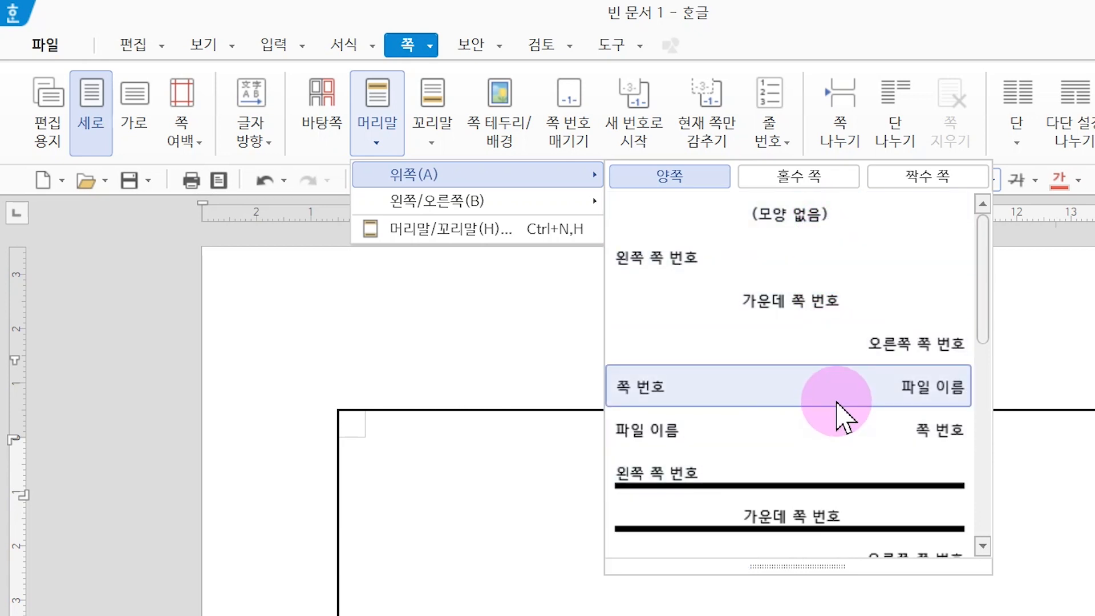
pyautogui.scroll(-5, 837, 402)
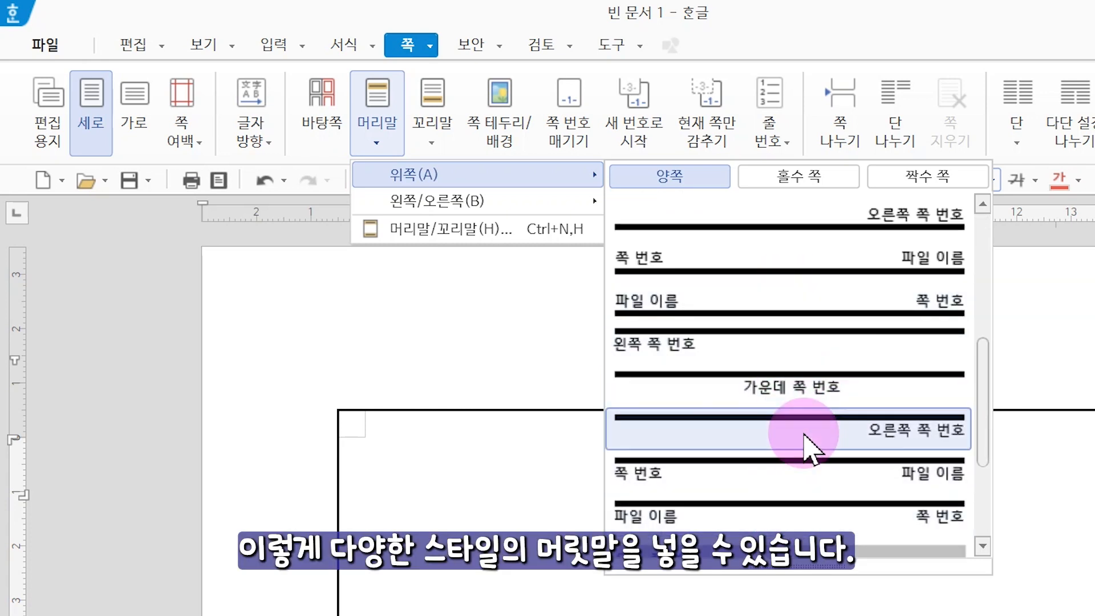
pyautogui.scroll(-2, 807, 440)
pyautogui.scroll(-2, 807, 447)
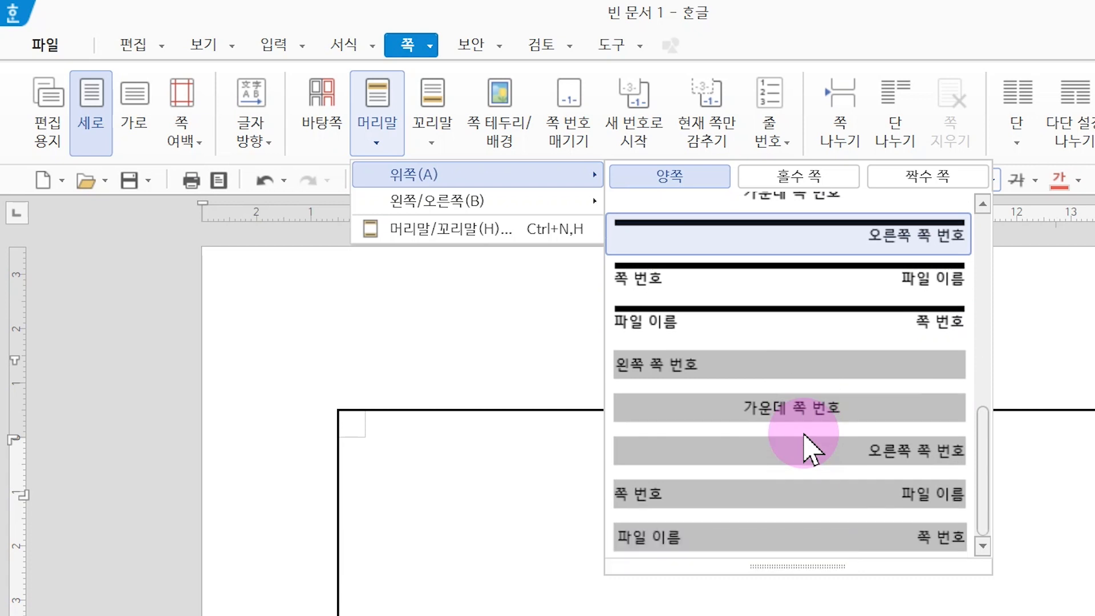
pyautogui.scroll(10, 799, 228)
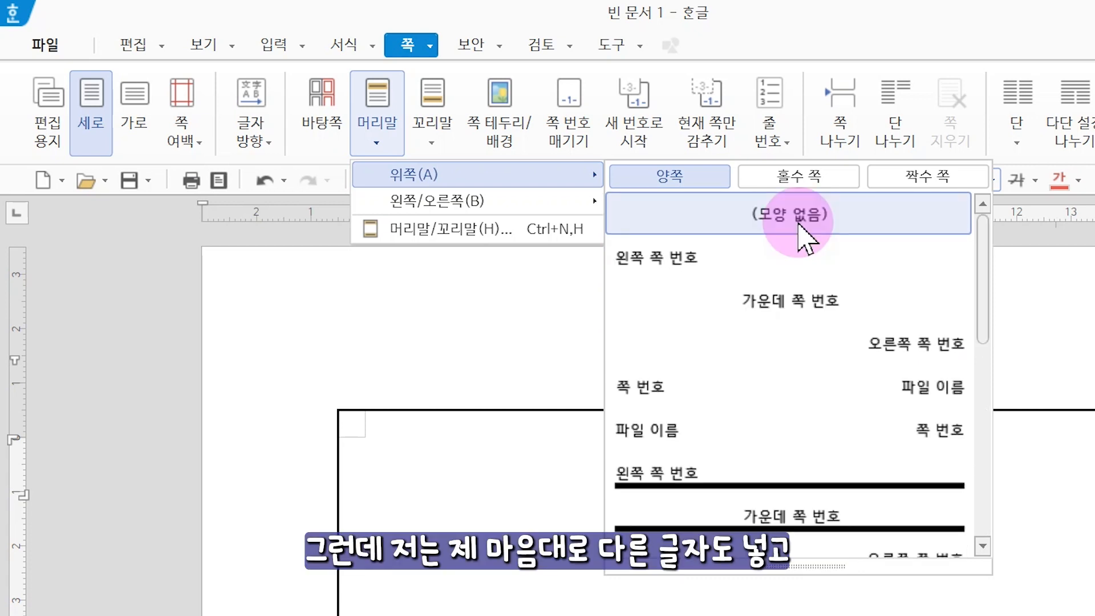
pyautogui.click(866, 212)
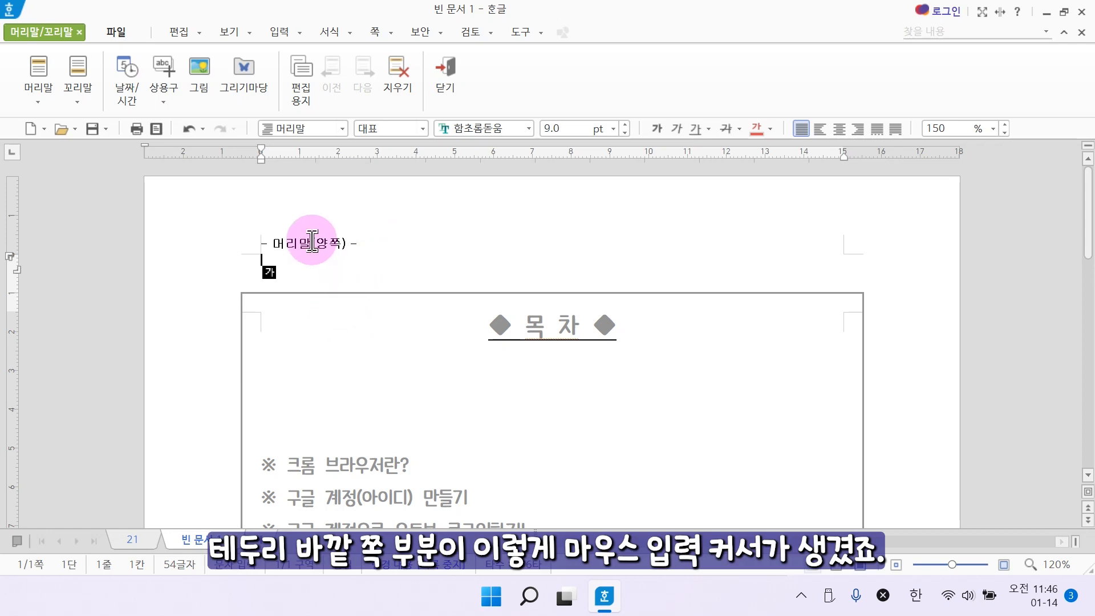
# Enter "욜디와 함께하는 컴퓨터 배우기" as the header text and close header editing.
pyautogui.click(261, 264)
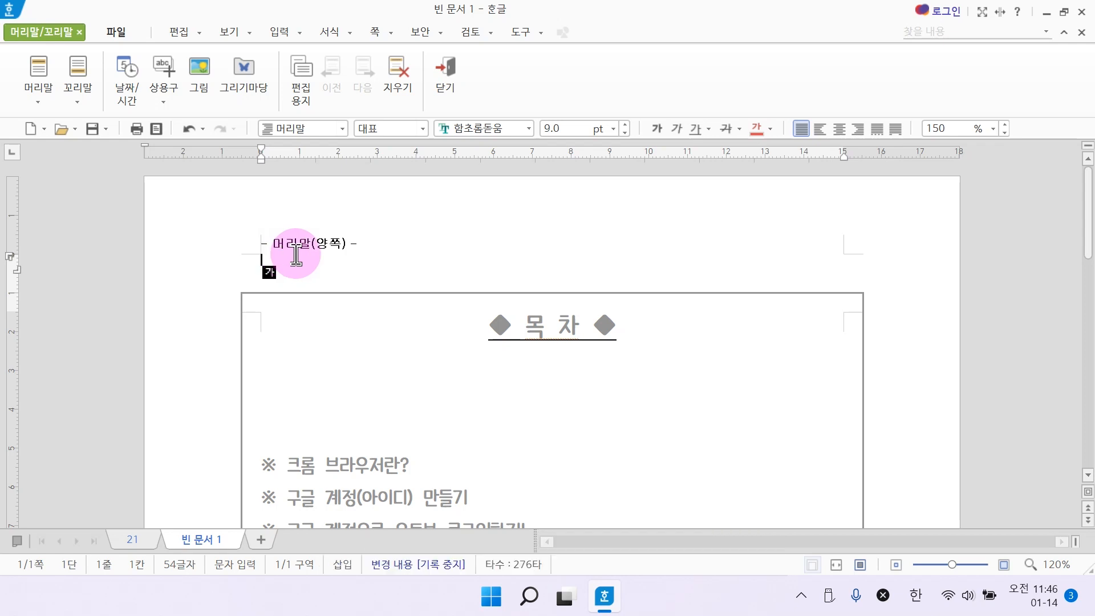
pyautogui.write('욜디와 함께하는 컴퓨터 배우기')
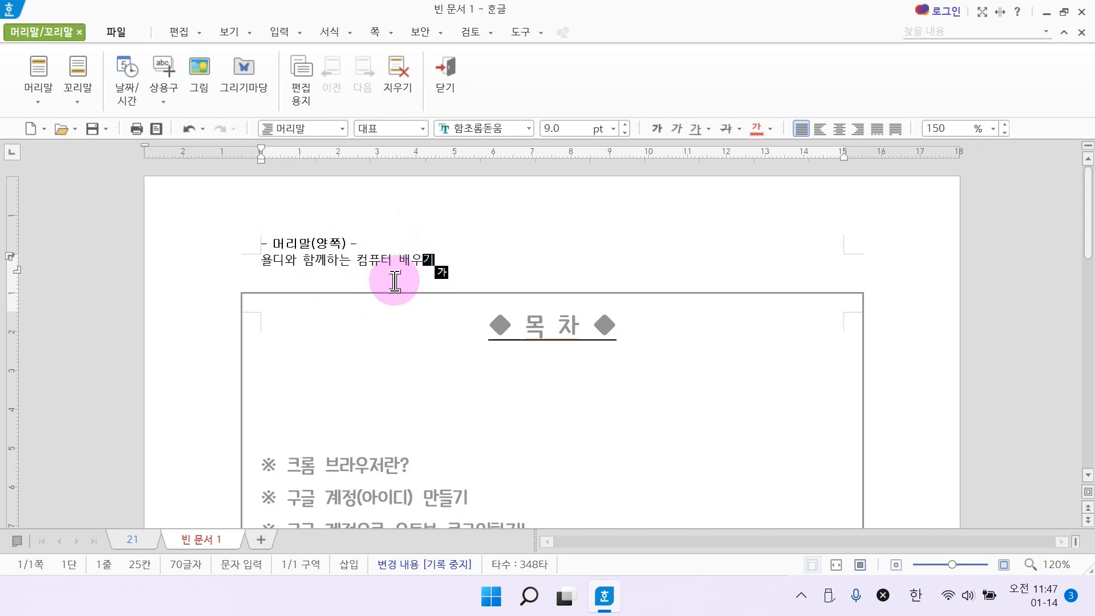
pyautogui.click(444, 85)
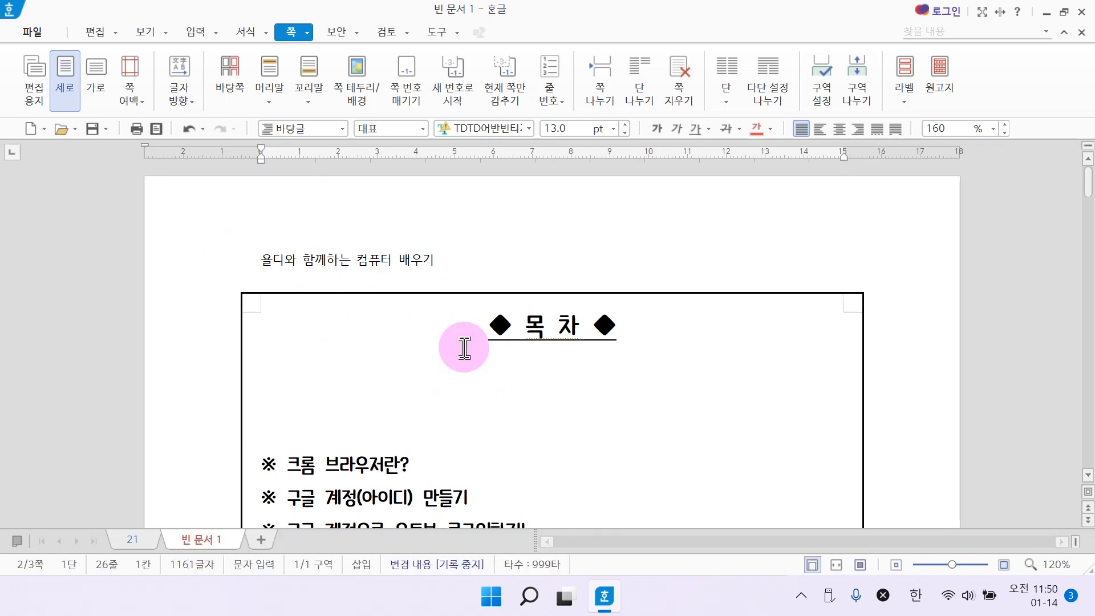
# Reopen the header for editing and set its whole text to 나눔고딕 ExtraBold at 11 pt.
pyautogui.scroll(-10, 464, 343)
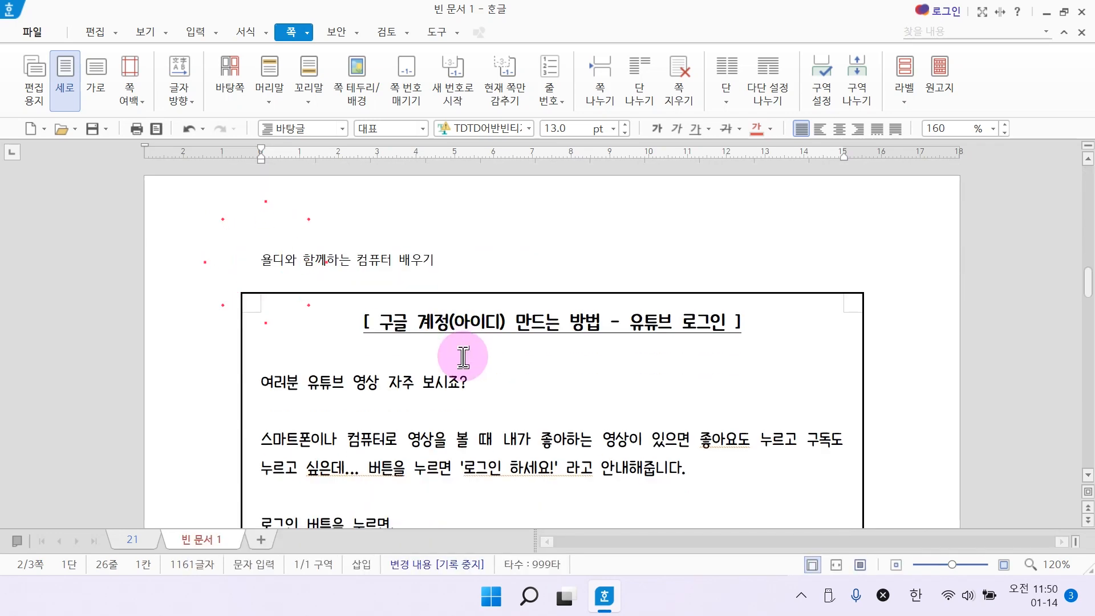
pyautogui.scroll(-15, 463, 357)
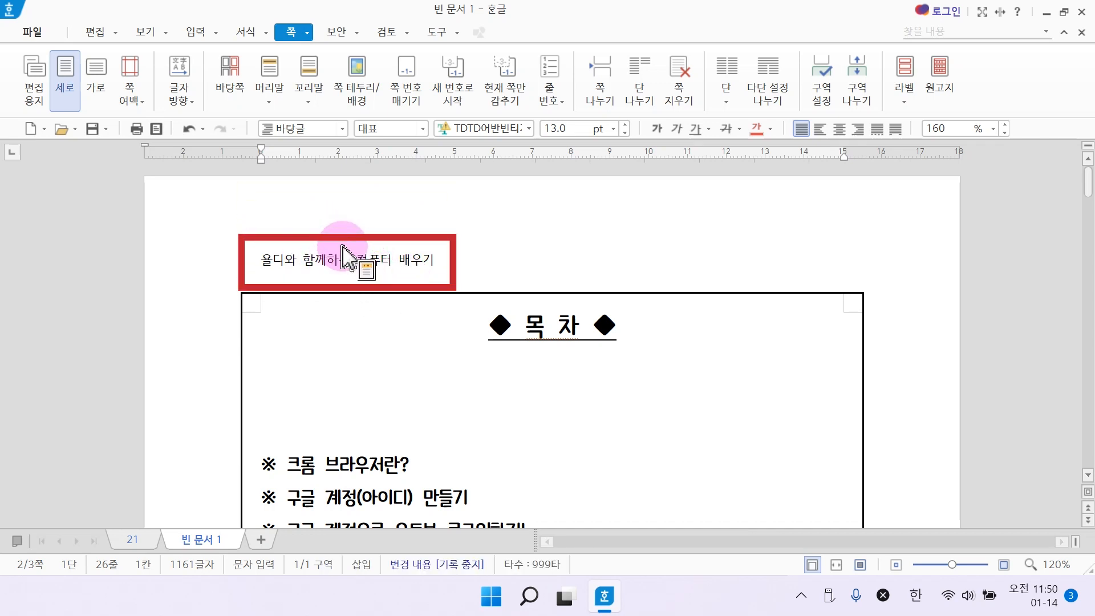
pyautogui.doubleClick(371, 264)
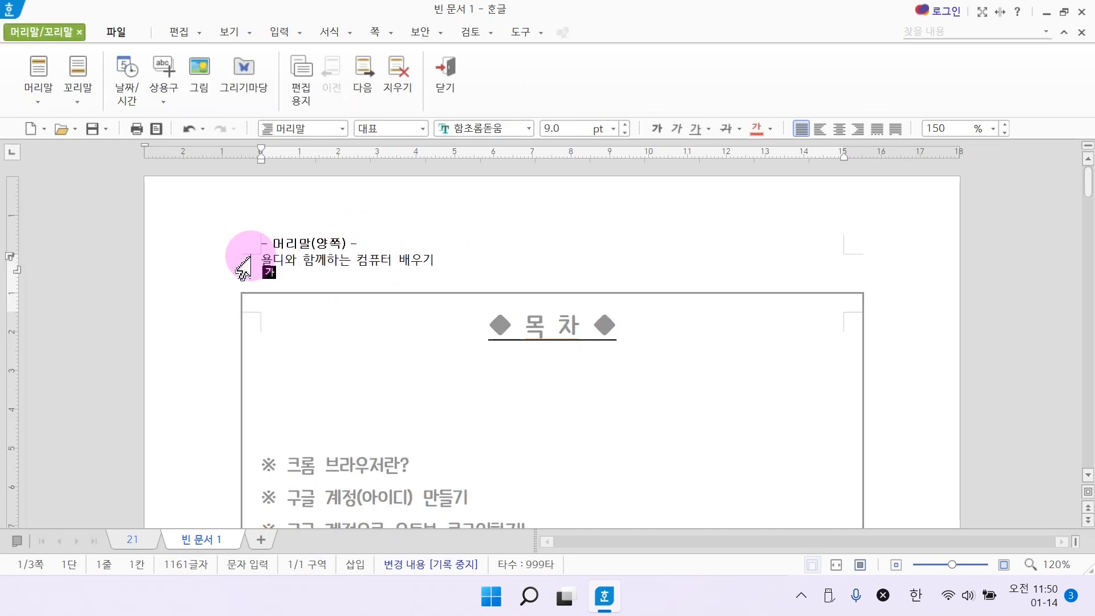
pyautogui.moveTo(438, 260); pyautogui.dragTo(237, 268)
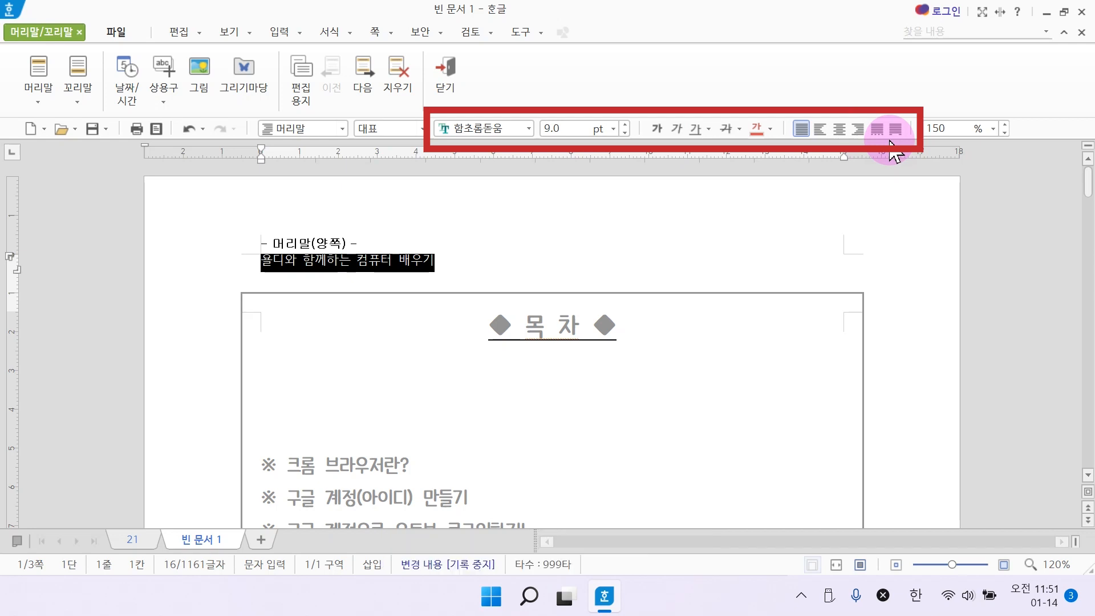
pyautogui.click(529, 130)
pyautogui.click(653, 160)
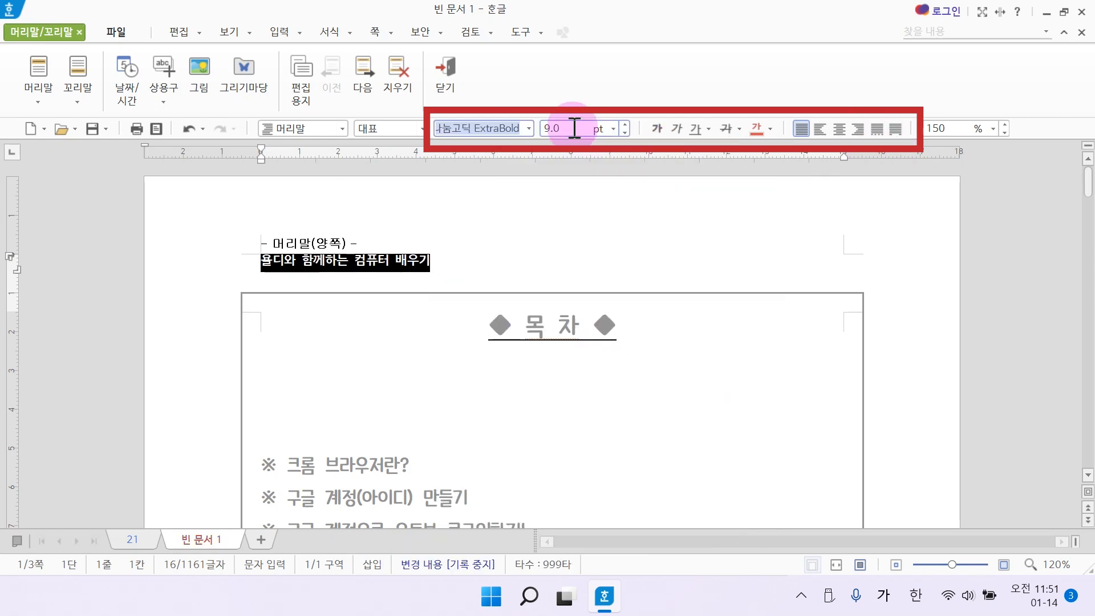
pyautogui.click(625, 125)
pyautogui.click(625, 125)
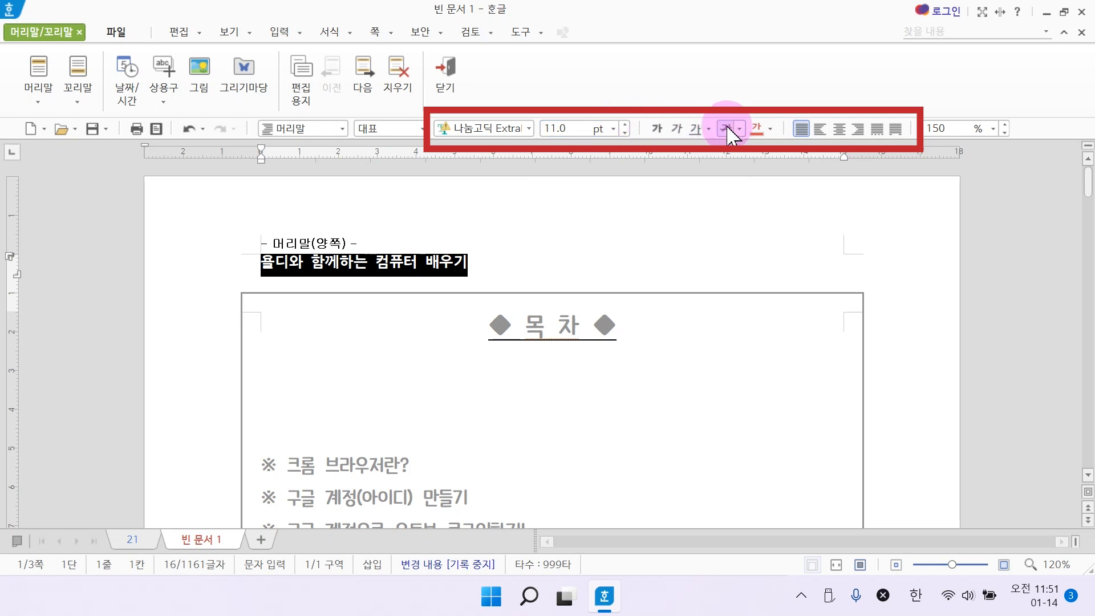
# Right-align the header text and close header editing.
pyautogui.click(859, 129)
pyautogui.click(864, 336)
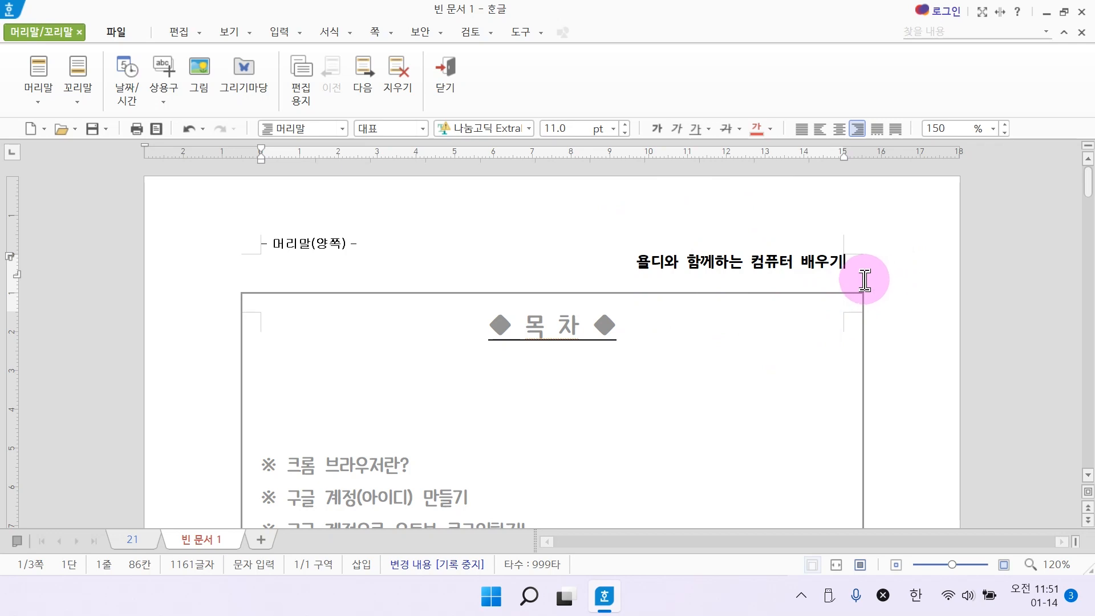
pyautogui.click(453, 97)
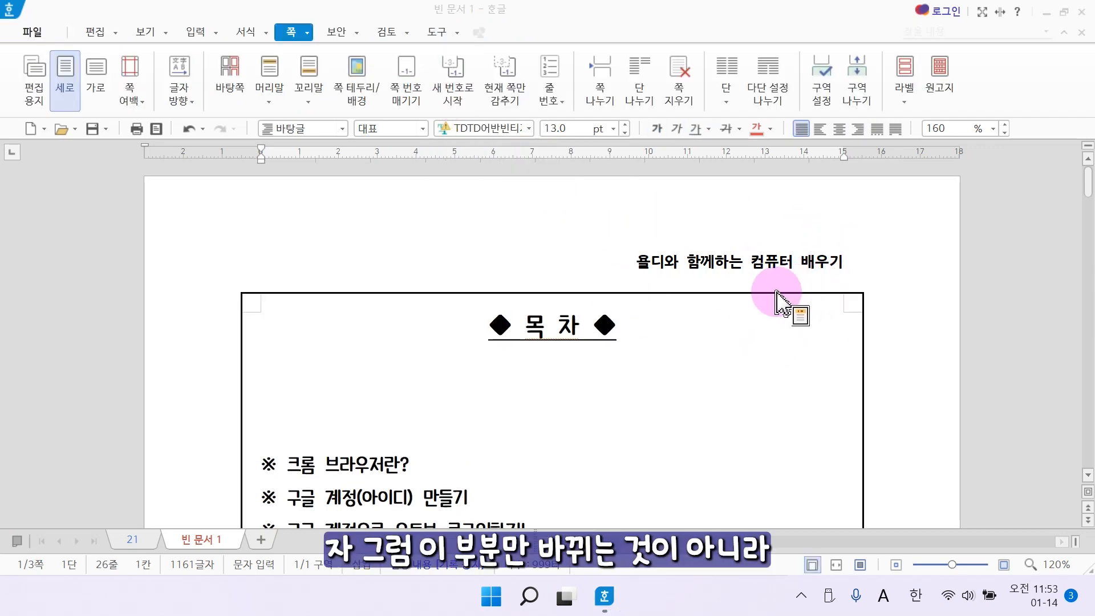
# Check the header on the following pages and add a both-pages footer using the (모양 없음) style.
pyautogui.scroll(-8, 776, 294)
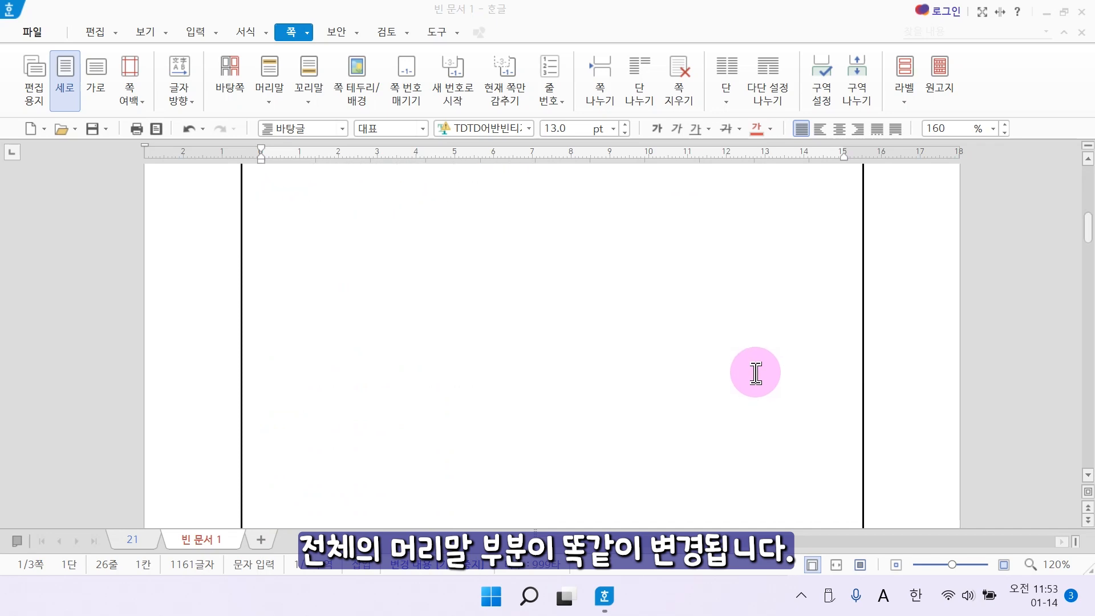
pyautogui.scroll(-5, 826, 428)
pyautogui.scroll(-3, 796, 346)
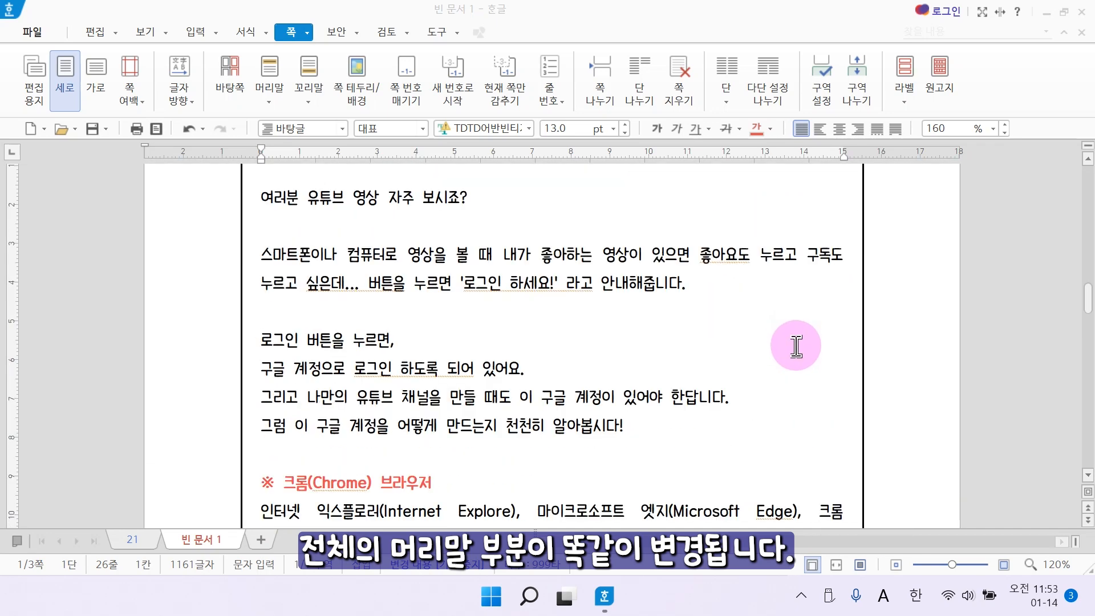
pyautogui.scroll(-10, 796, 346)
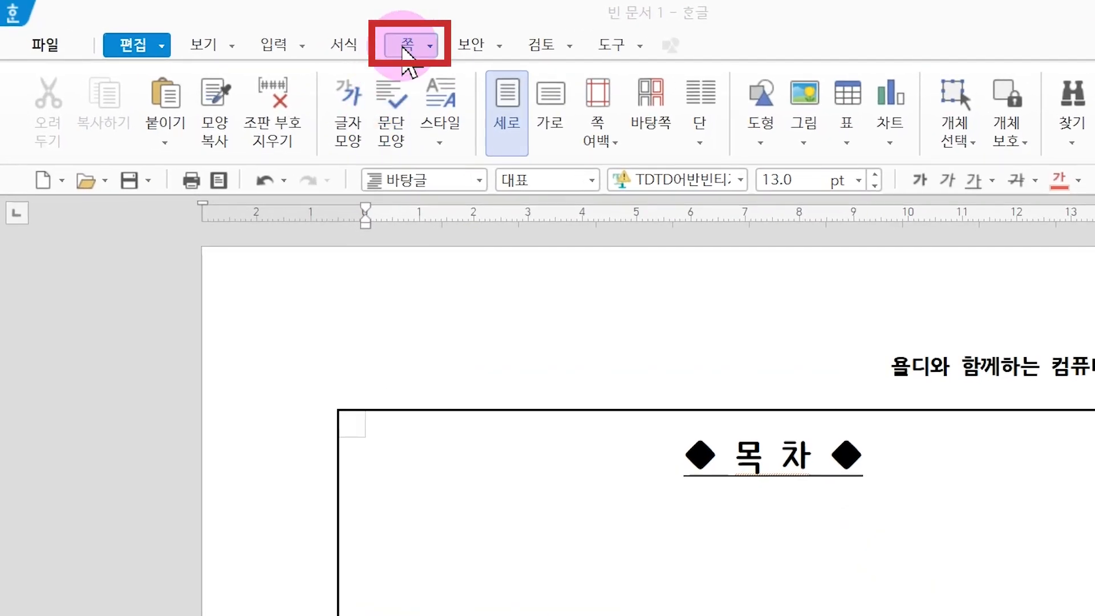
pyautogui.click(405, 49)
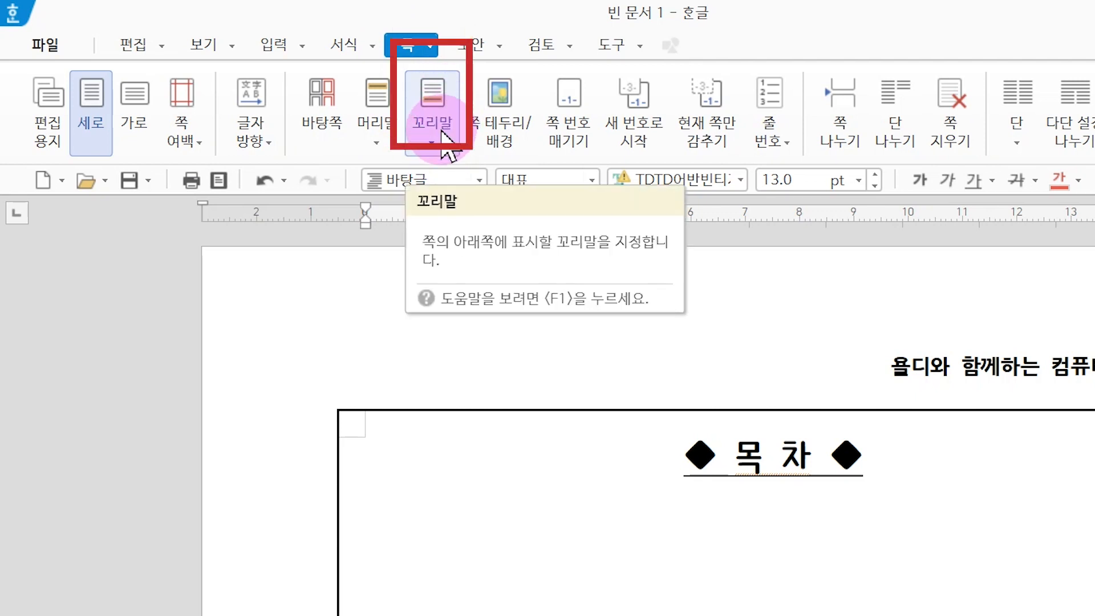
pyautogui.click(432, 150)
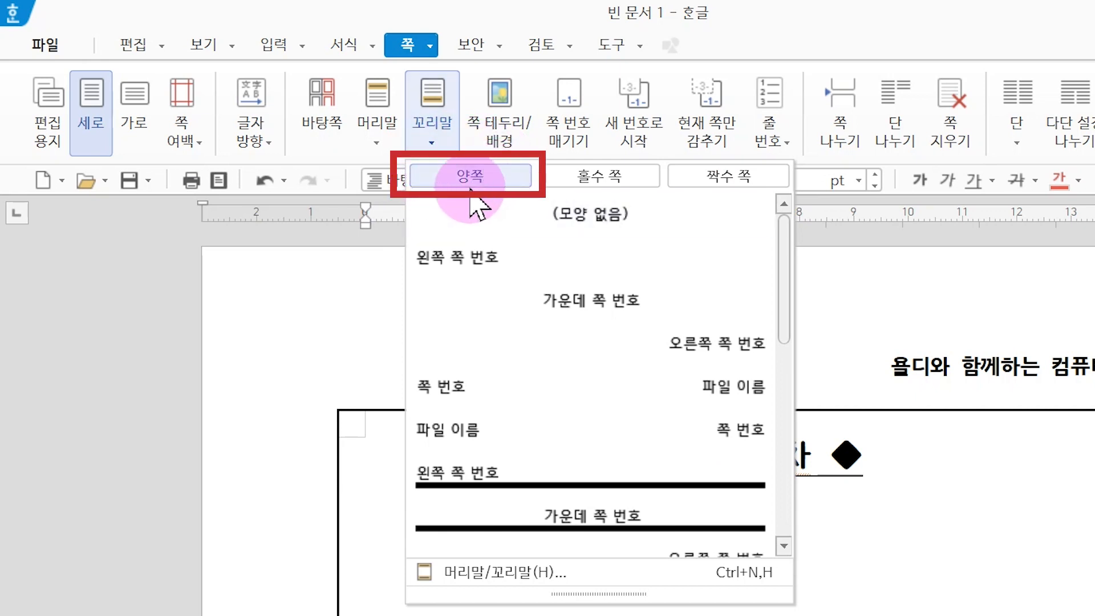
pyautogui.click(557, 237)
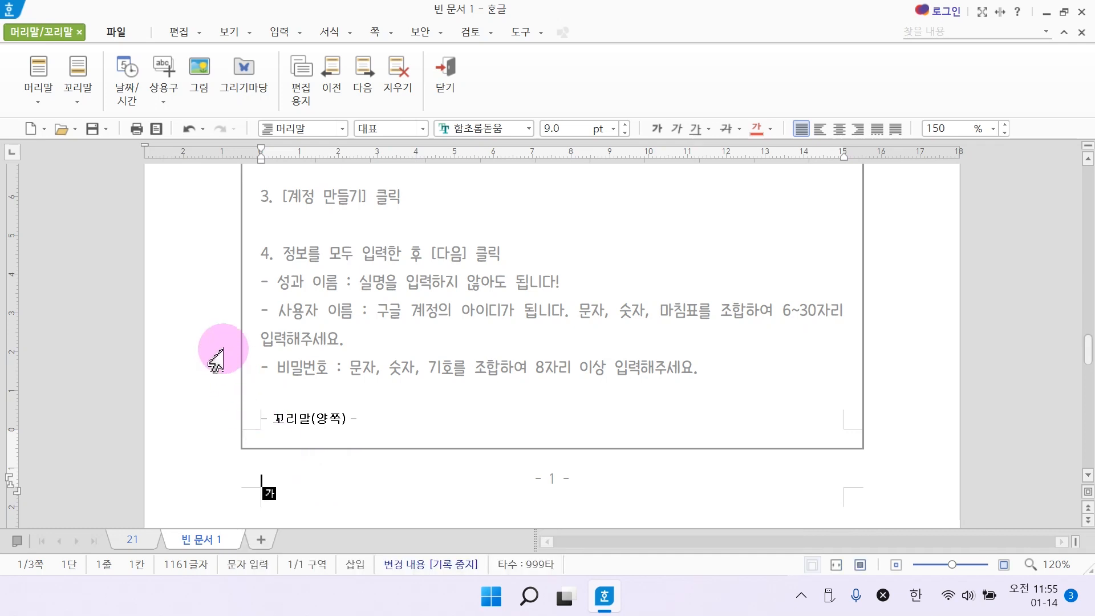
# Insert the picture 로고 from the desktop folder into the footer.
pyautogui.click(207, 95)
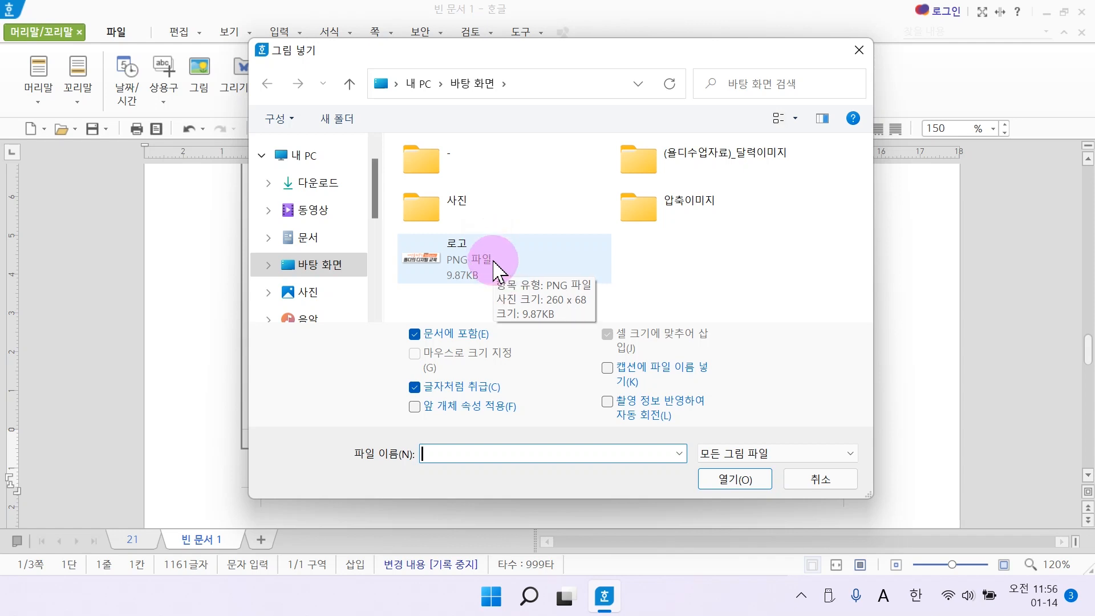
pyautogui.click(494, 270)
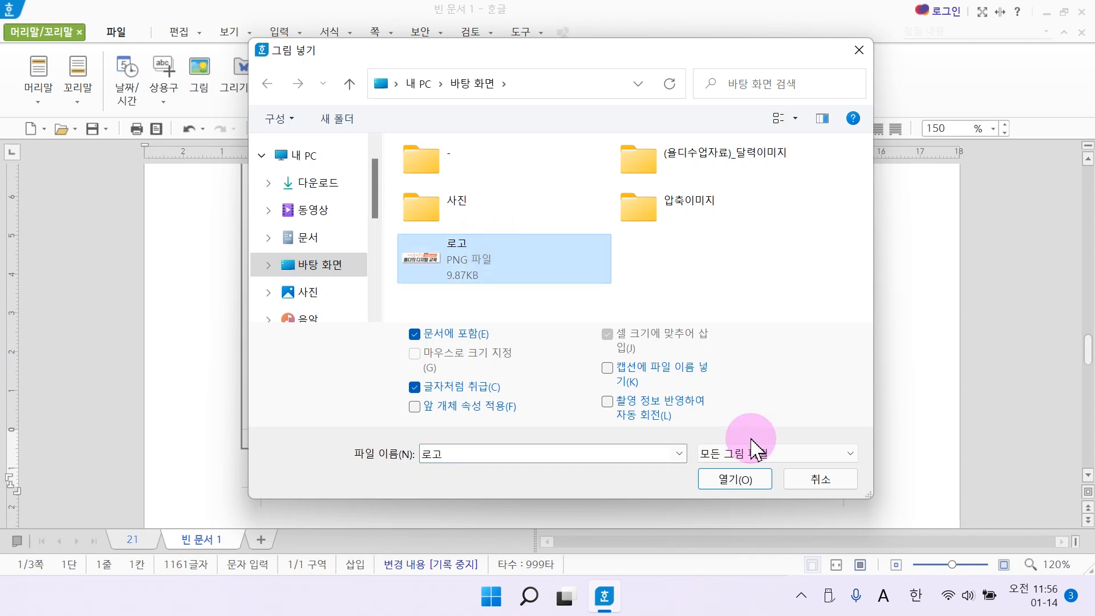
pyautogui.click(741, 482)
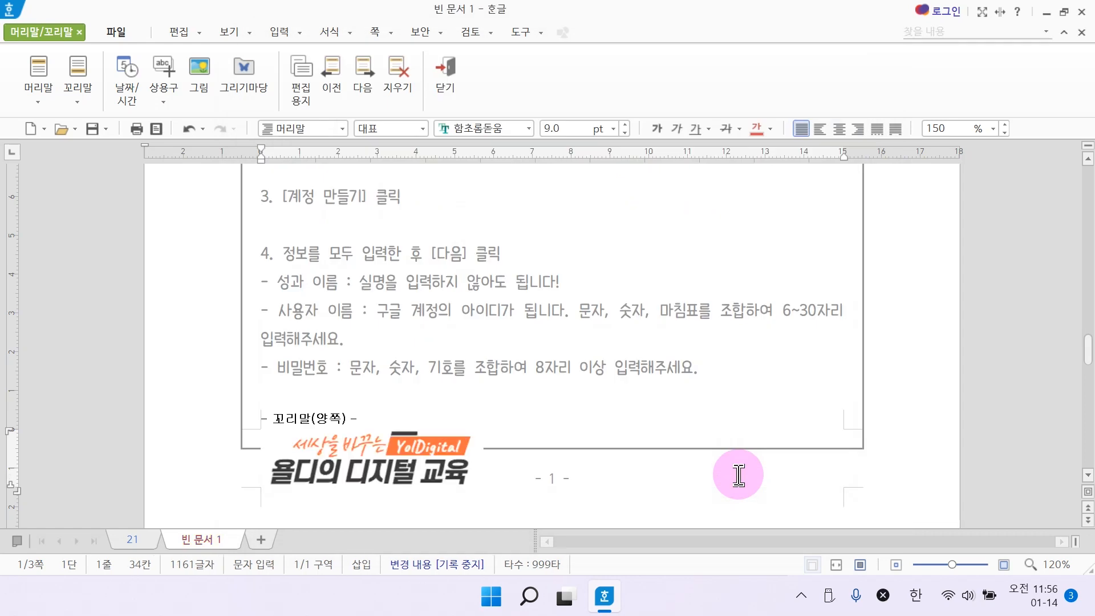
# Select the inserted logo picture in the footer.
pyautogui.click(354, 454)
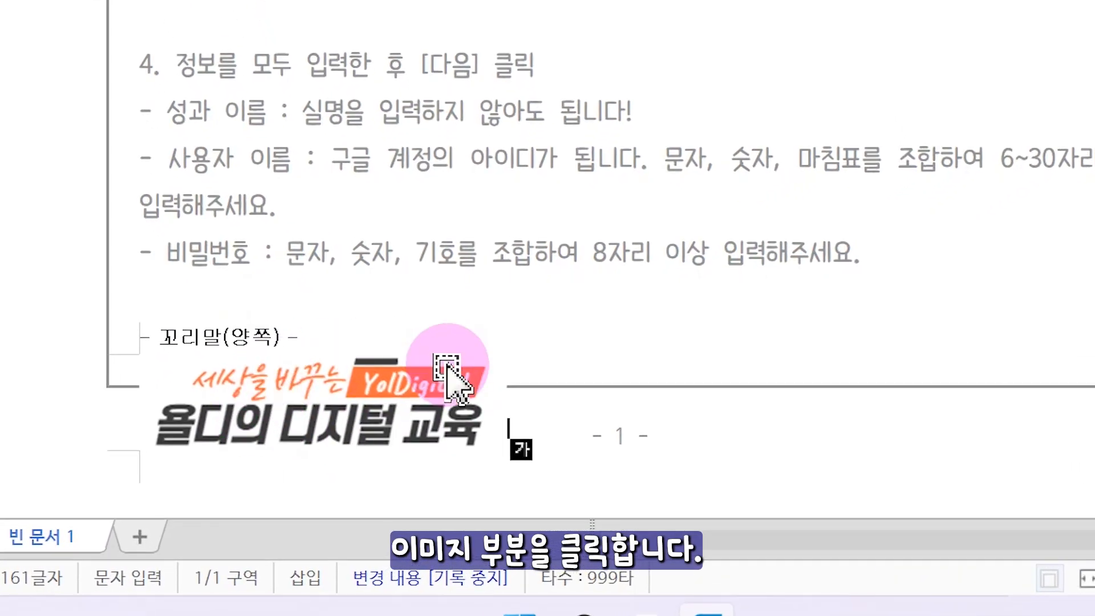
pyautogui.click(337, 402)
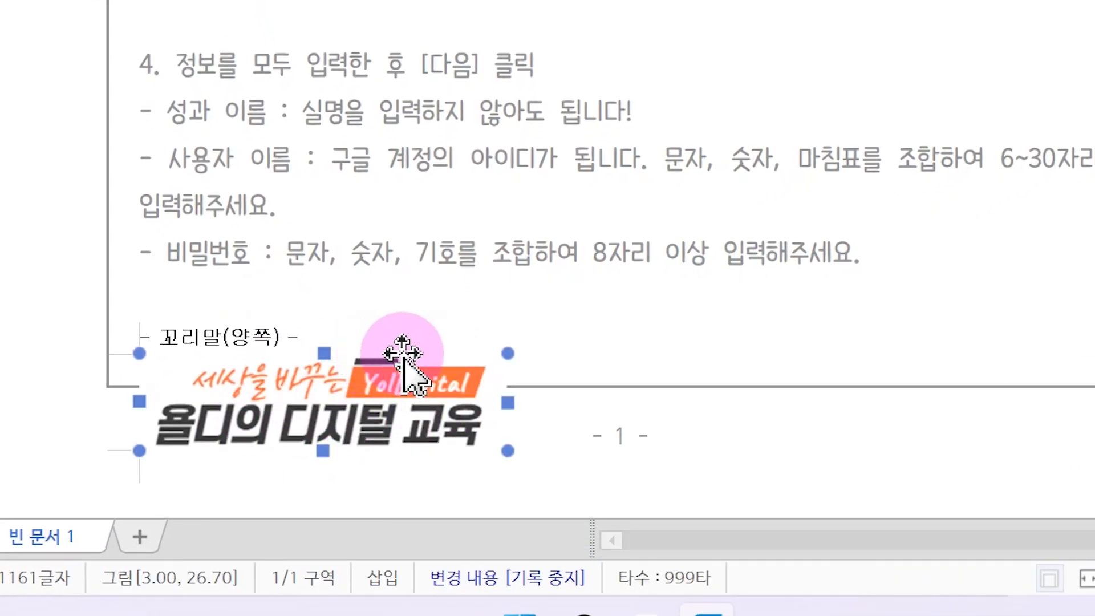